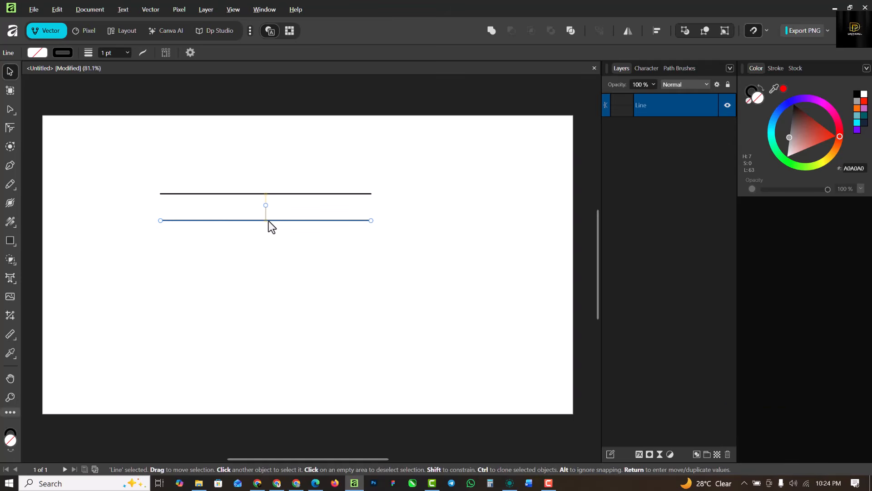
Step: Copy the horizontal line a short distance below itself and repeat the duplication to make three evenly spaced parallel lines
drag(268, 221, 269, 223)
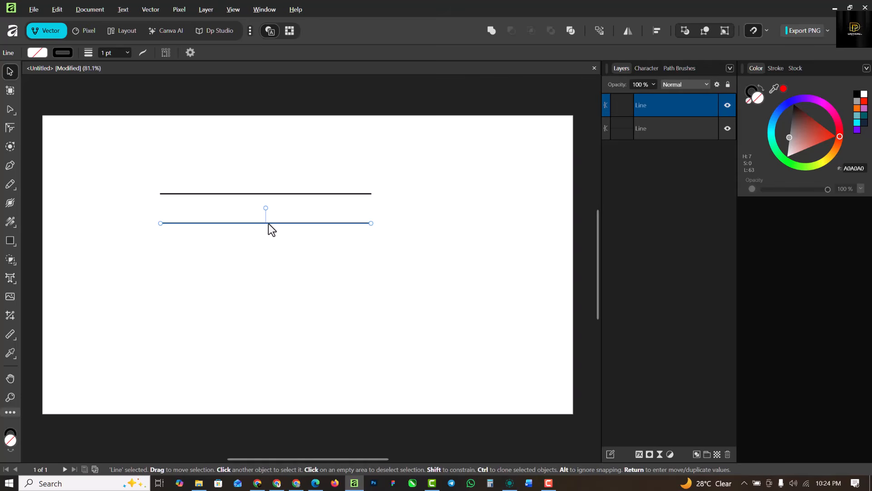
key(ctrl+j)
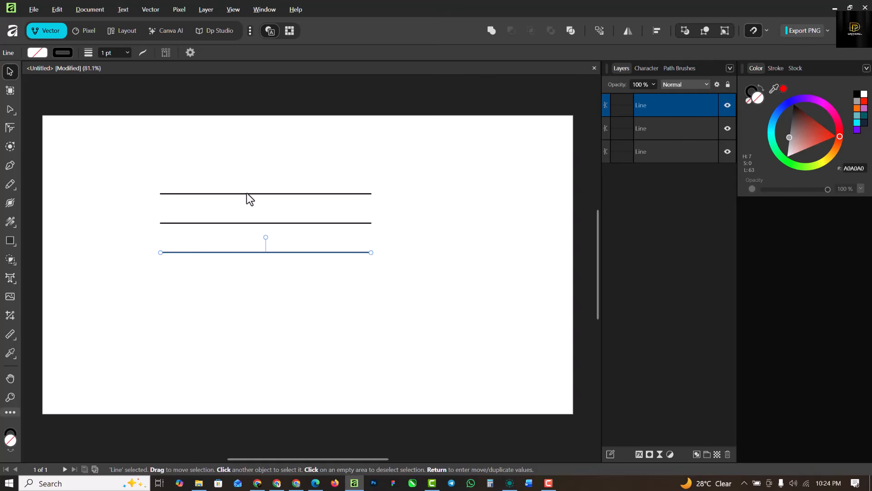
Step: Draw a vertical Pen line from above the top horizontal line down to the middle line's left end, and copy it a short distance rightward
click(10, 165)
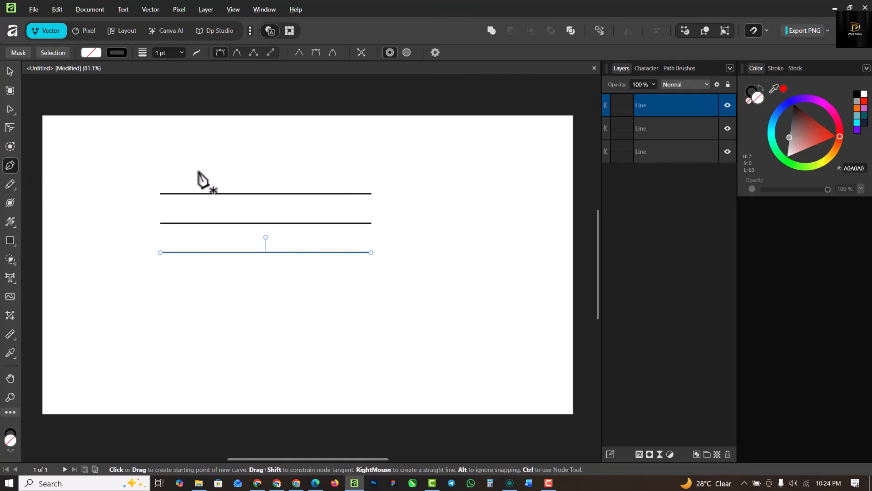
click(160, 154)
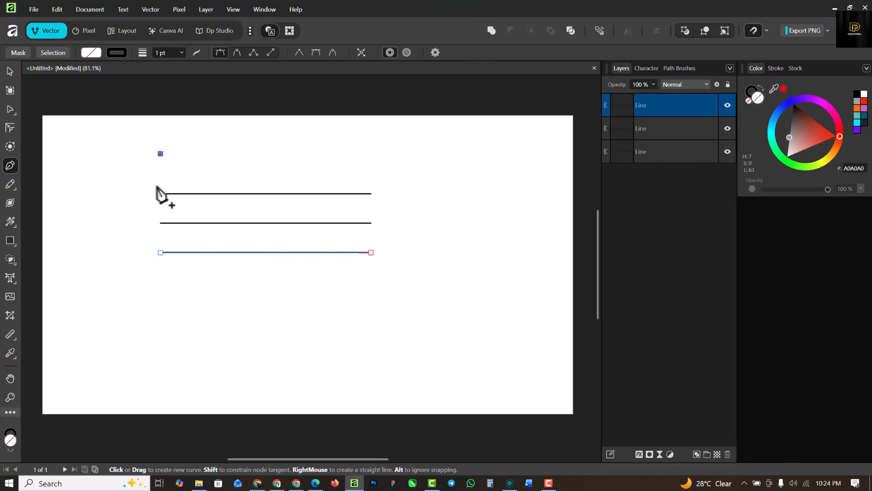
click(161, 223)
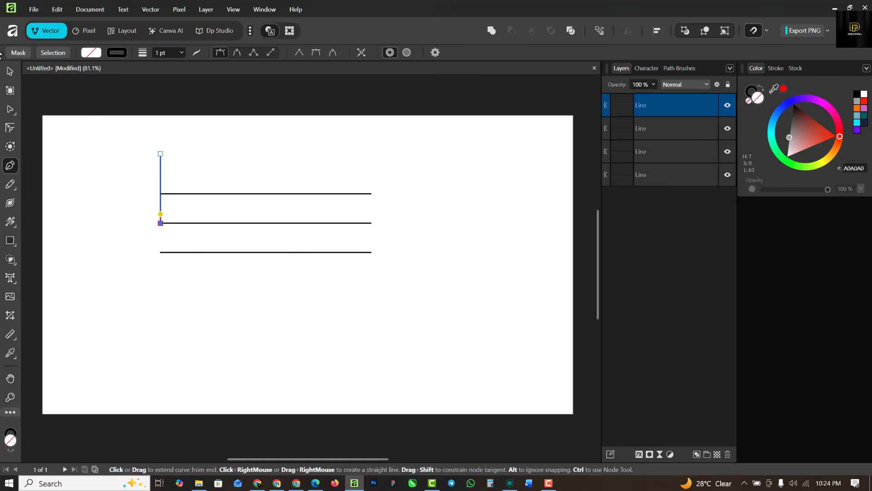
key(v)
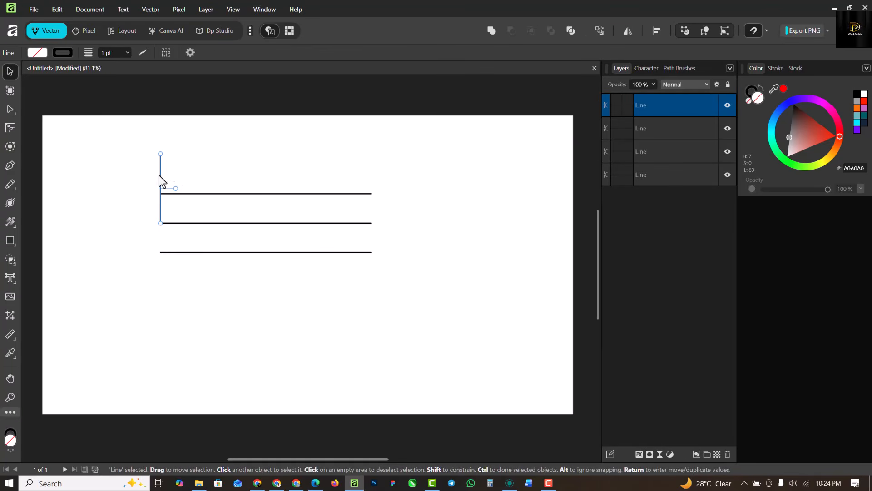
drag(165, 178, 197, 183)
drag(197, 183, 197, 182)
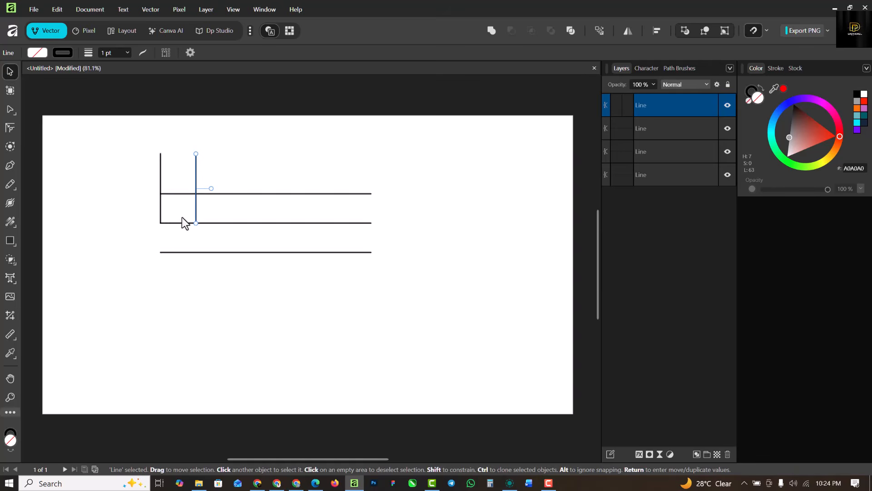
Step: Duplicate the two vertical lines to their right, shear the copies so their tops lean right, and shift them slightly left
shift+click(160, 172)
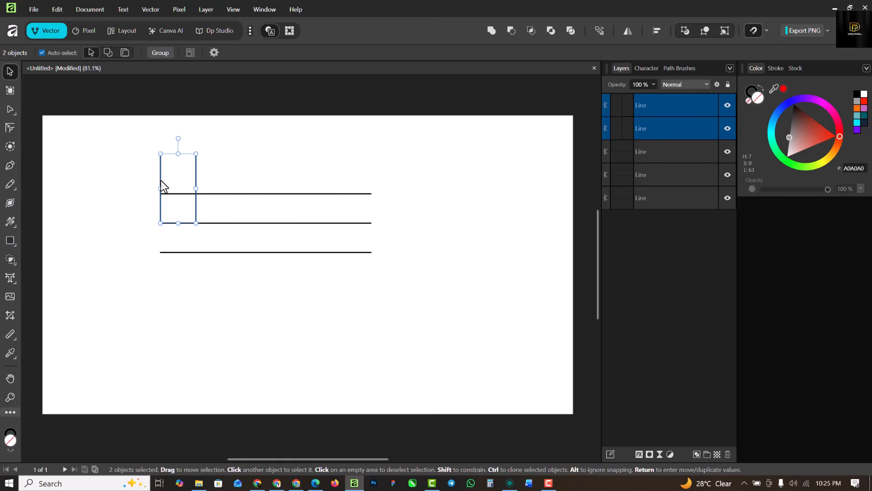
mouse_move(161, 181)
mouse_down()
mouse_move(247, 183)
mouse_move(212, 179)
mouse_up()
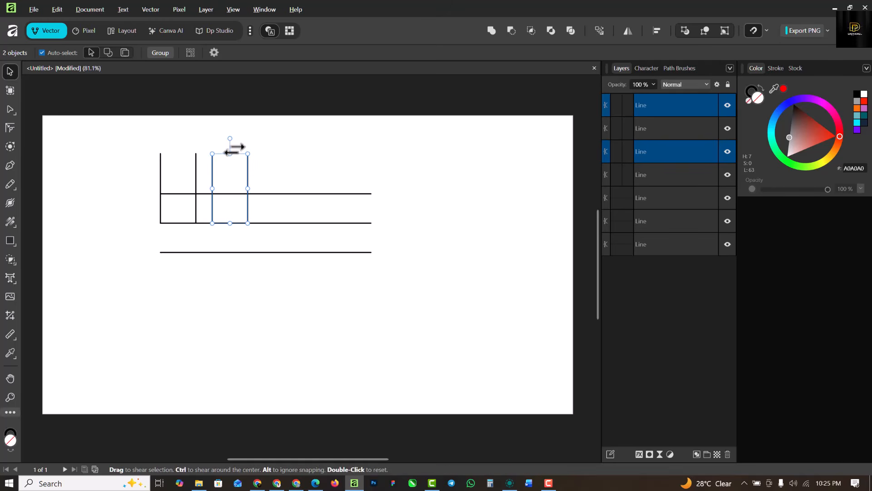
drag(234, 150, 260, 150)
drag(229, 182, 223, 180)
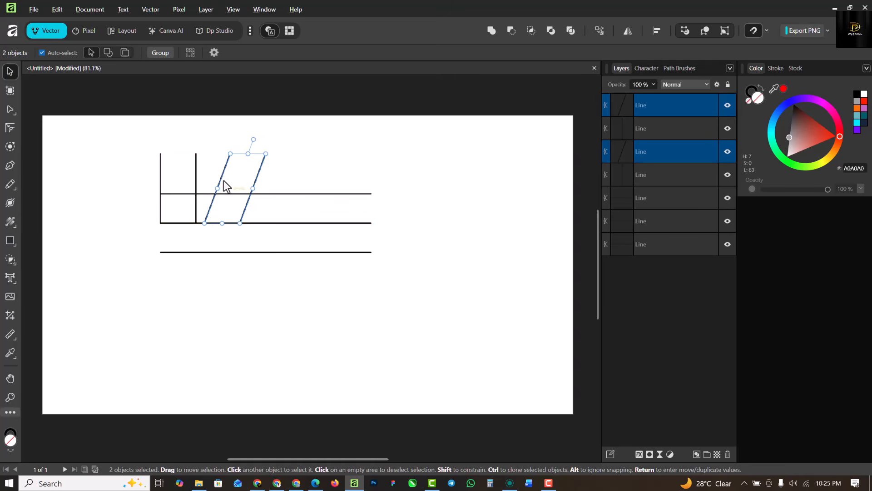
Step: Copy the slanted pair below the middle horizontal line, flip the copy horizontally, and offset it to the right of the upper pair
scroll(217, 221, up, 4)
scroll(227, 175, down, 3)
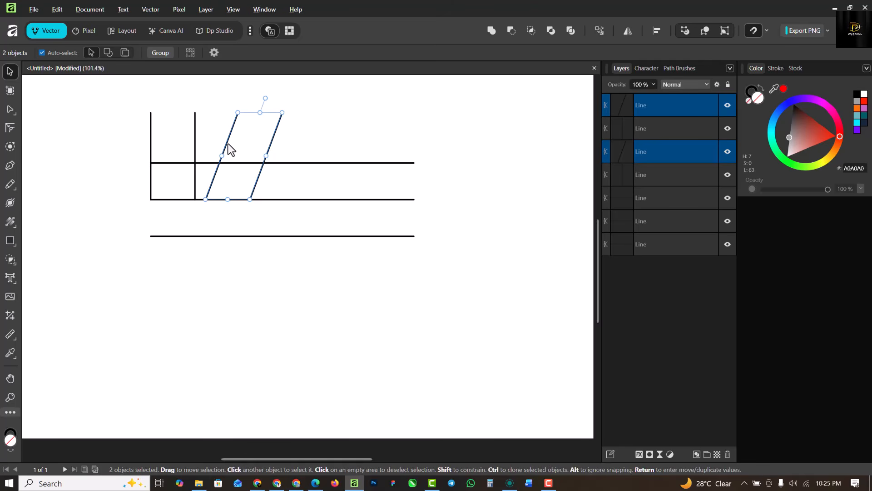
mouse_move(227, 142)
mouse_down()
mouse_move(230, 246)
mouse_move(218, 230)
mouse_up()
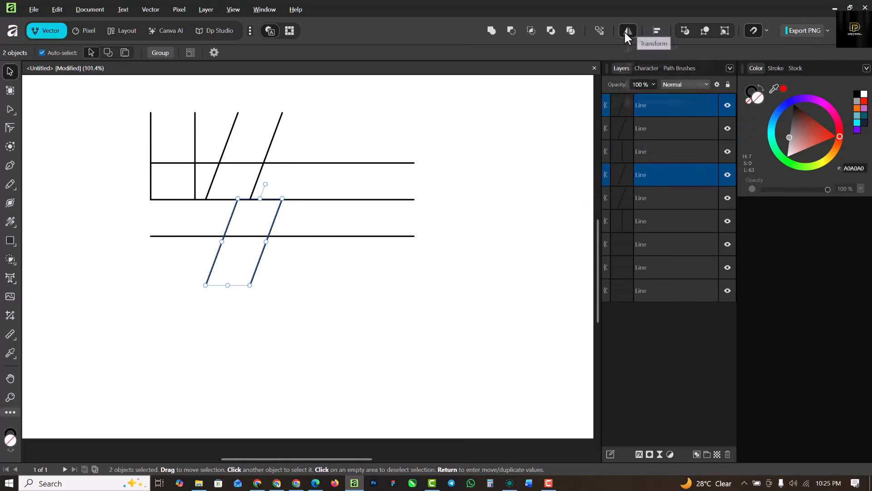
click(625, 30)
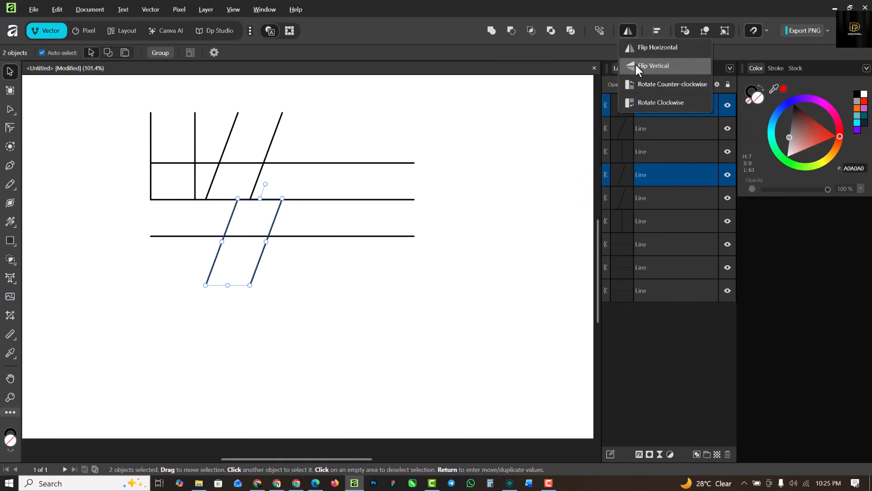
click(653, 48)
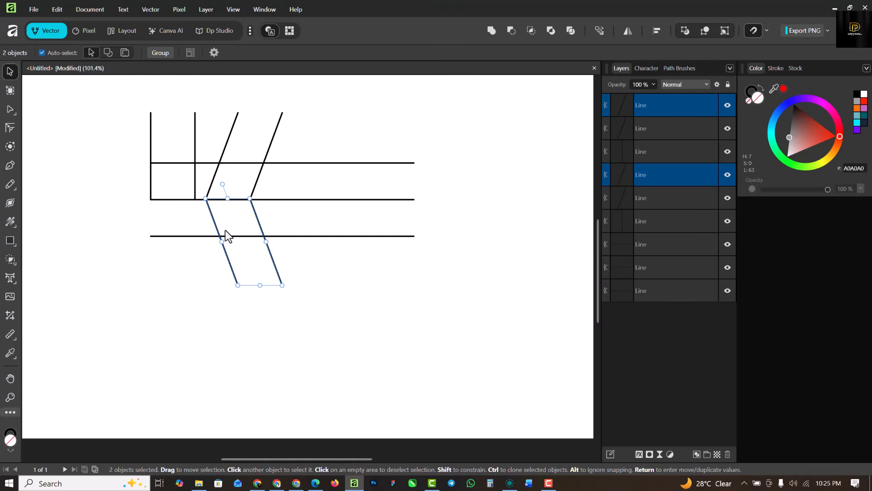
scroll(263, 211, up, 3)
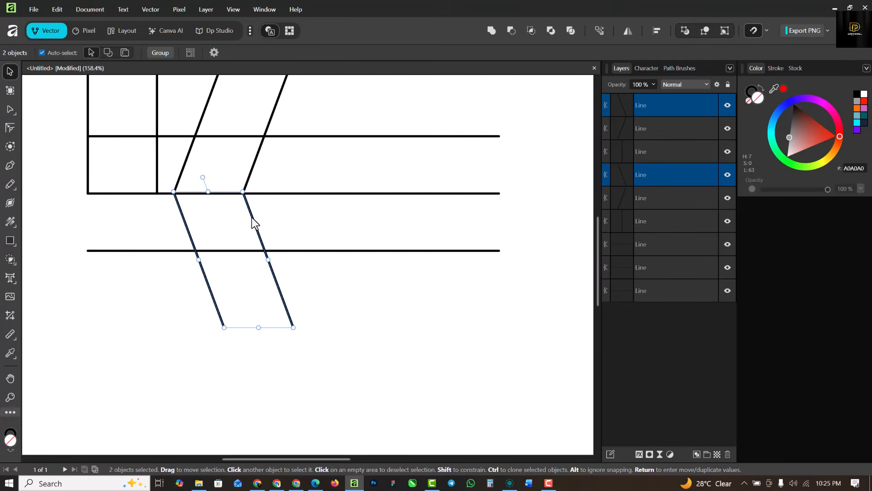
drag(267, 218, 272, 219)
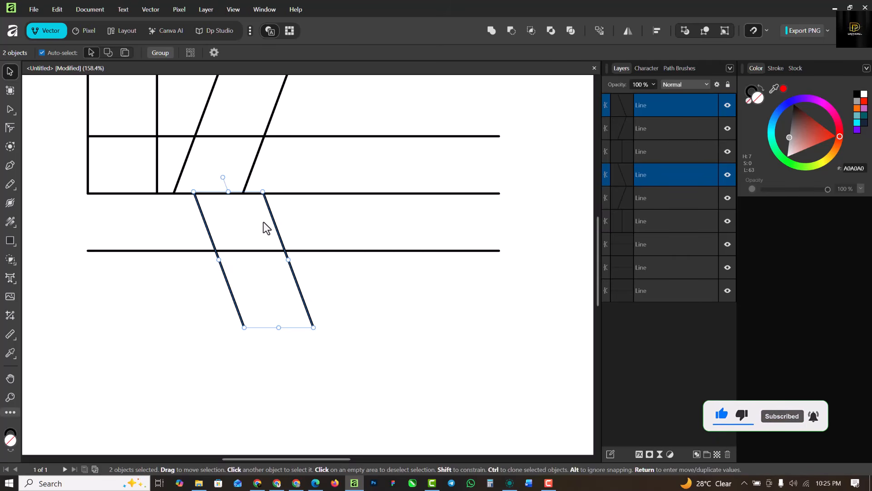
drag(264, 222, 269, 222)
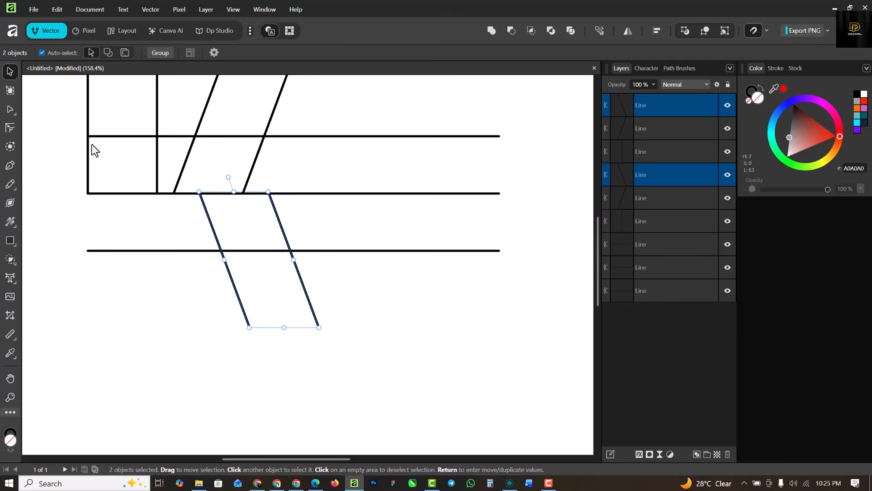
Step: Copy the two upper vertical lines below the middle horizontal line, offset slightly to the right of the originals
scroll(176, 200, down, 3)
click(164, 136)
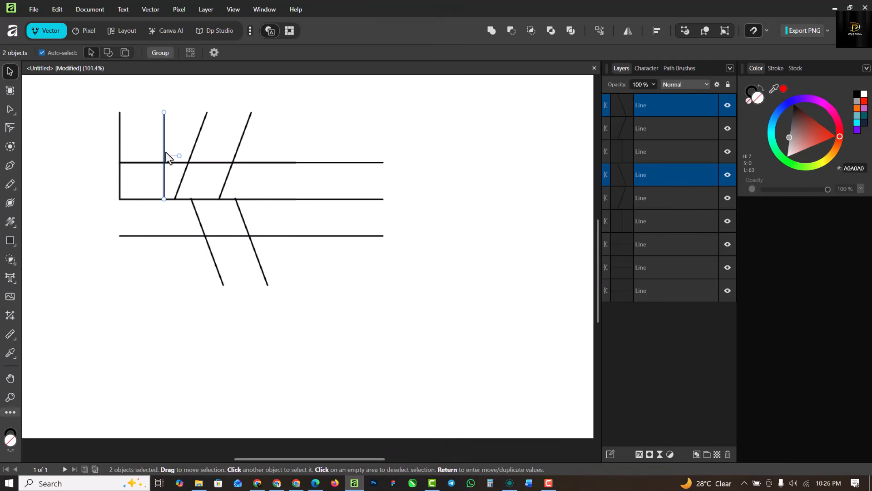
shift+click(120, 142)
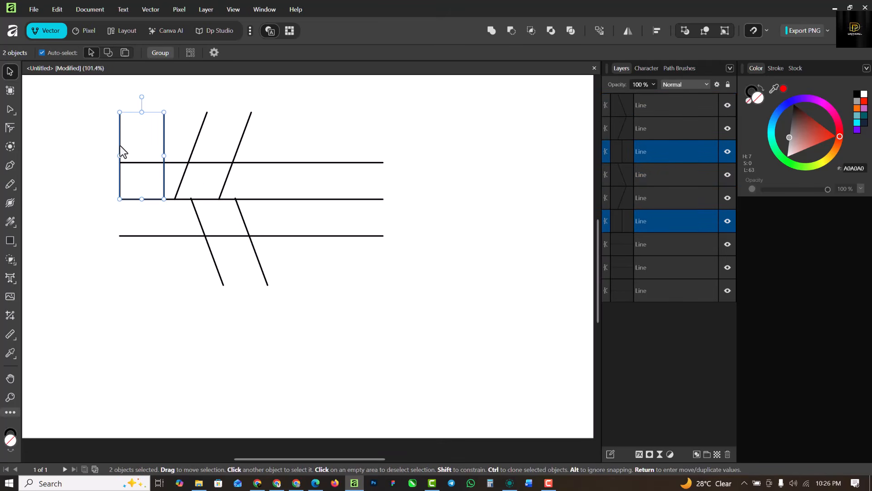
mouse_move(120, 145)
mouse_down()
mouse_move(121, 232)
mouse_move(140, 229)
mouse_move(132, 243)
mouse_up()
scroll(148, 200, up, 5)
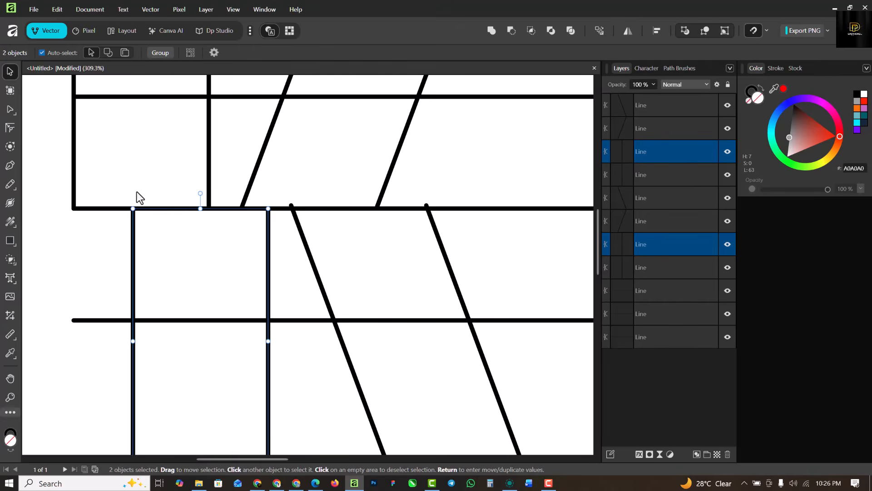
scroll(140, 194, down, 5)
scroll(132, 192, up, 6)
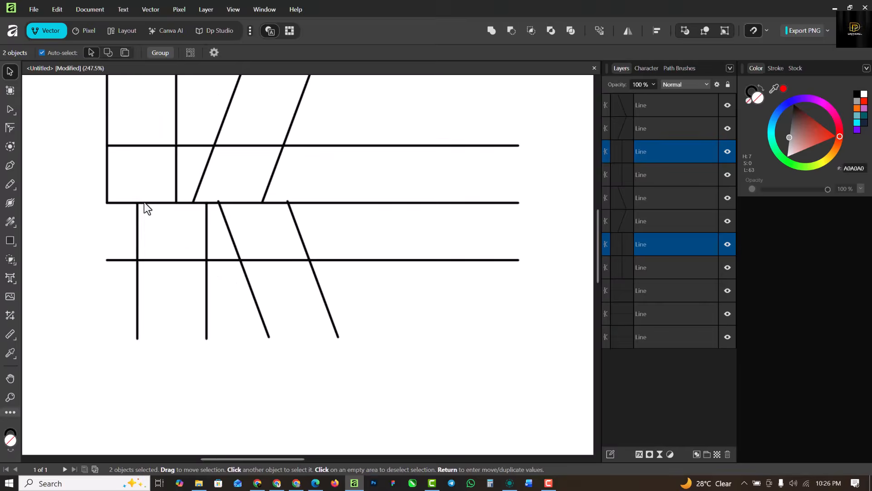
Step: Move the two lower slanted lines down slightly so their upper ends meet the middle horizontal line without protruding
click(276, 218)
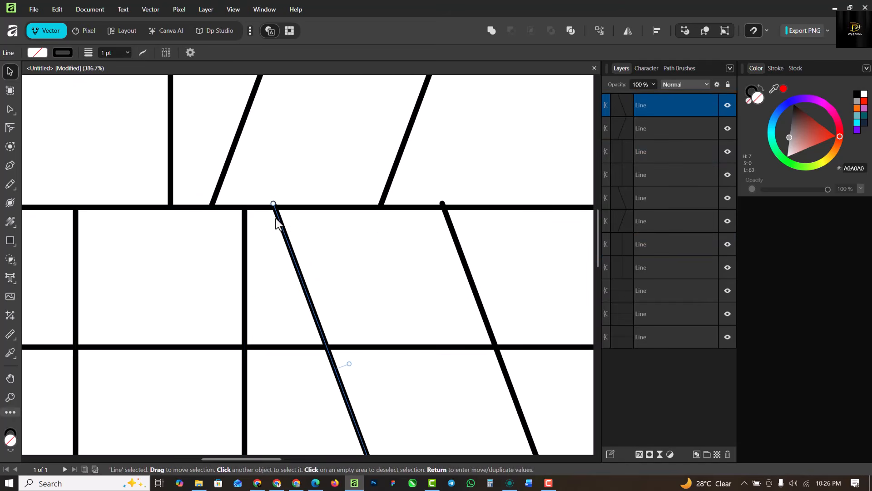
scroll(445, 214, up, 3)
shift+click(446, 212)
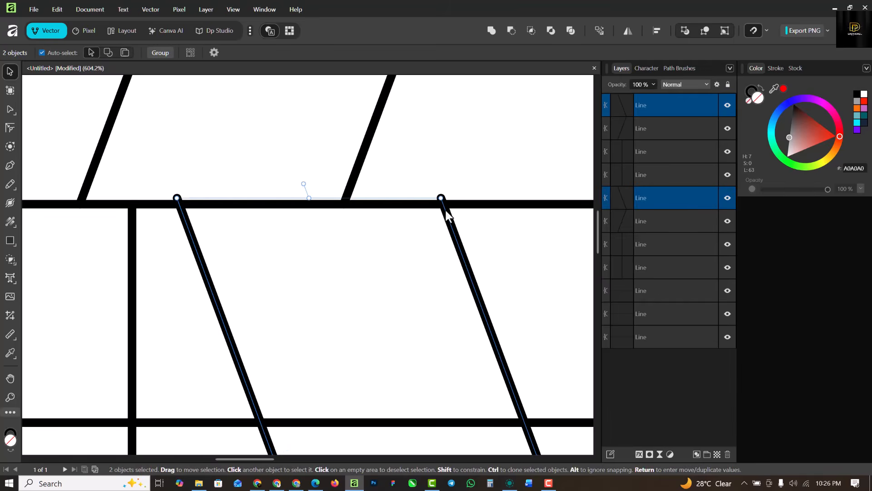
scroll(447, 214, down, 7)
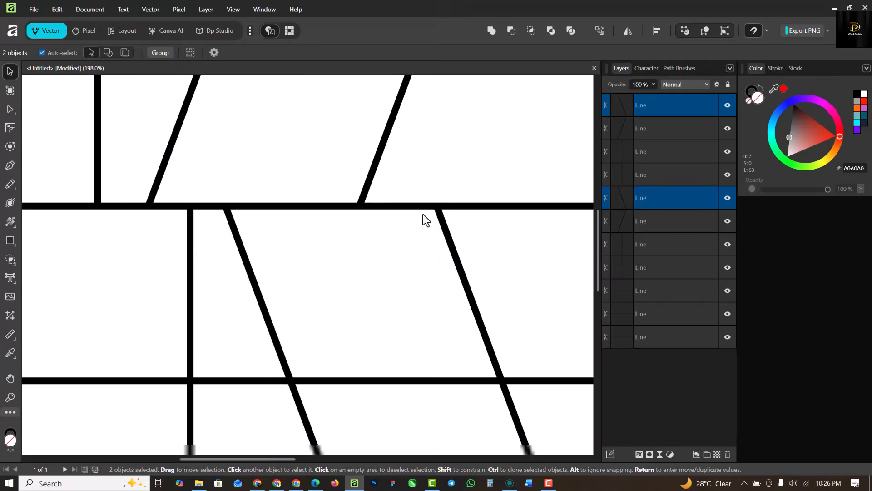
Step: Select all the lines and use the Shape Builder Tool to merge the stepped vertical area and the angled area into two filled shapes
scroll(222, 197, down, 2)
scroll(359, 227, up, 3)
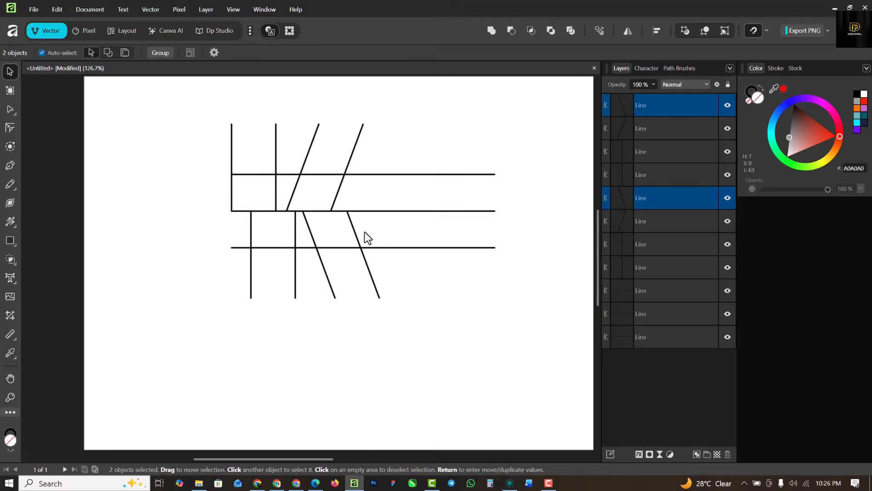
scroll(190, 219, down, 1)
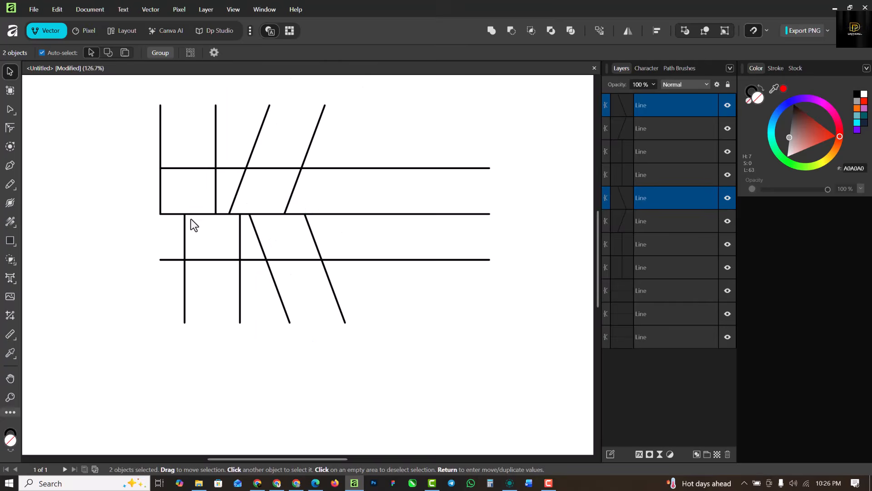
scroll(246, 168, up, 1)
scroll(166, 186, down, 1)
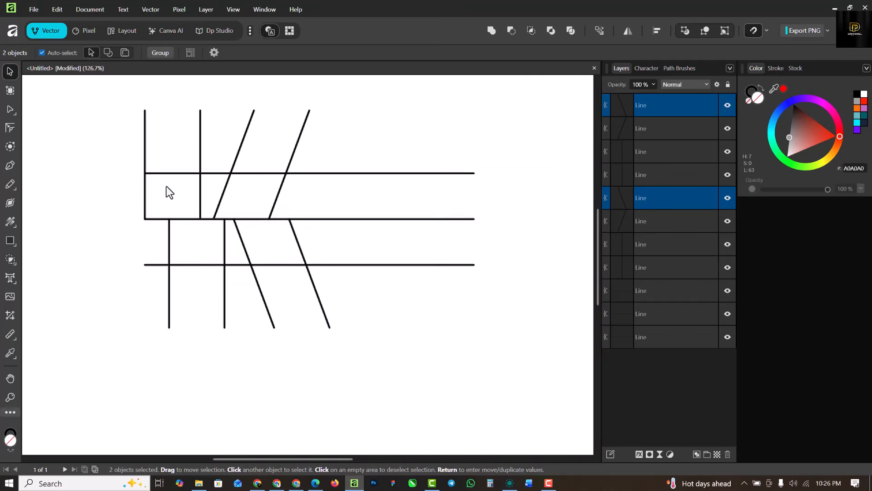
scroll(132, 136, down, 1)
drag(108, 96, 451, 328)
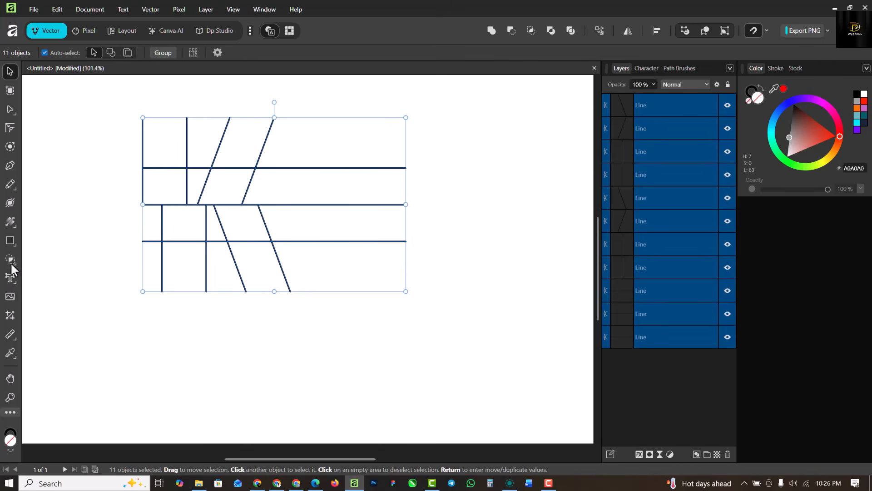
drag(11, 260, 49, 261)
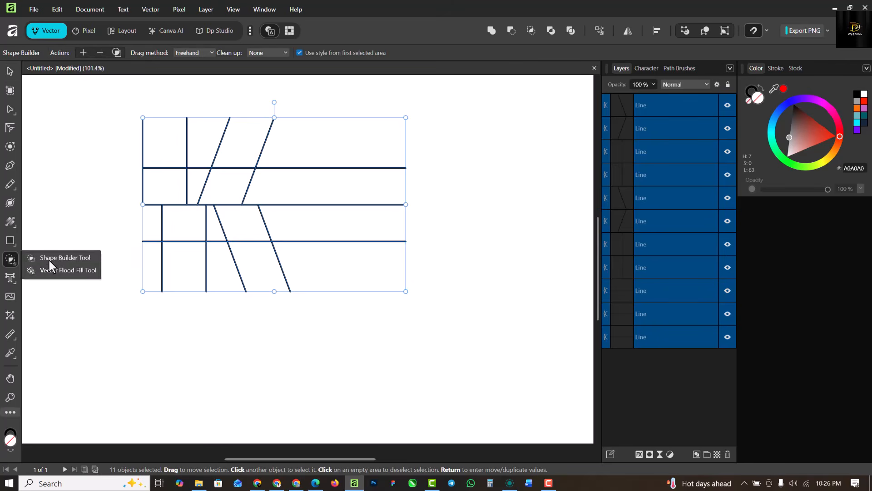
drag(163, 188, 192, 247)
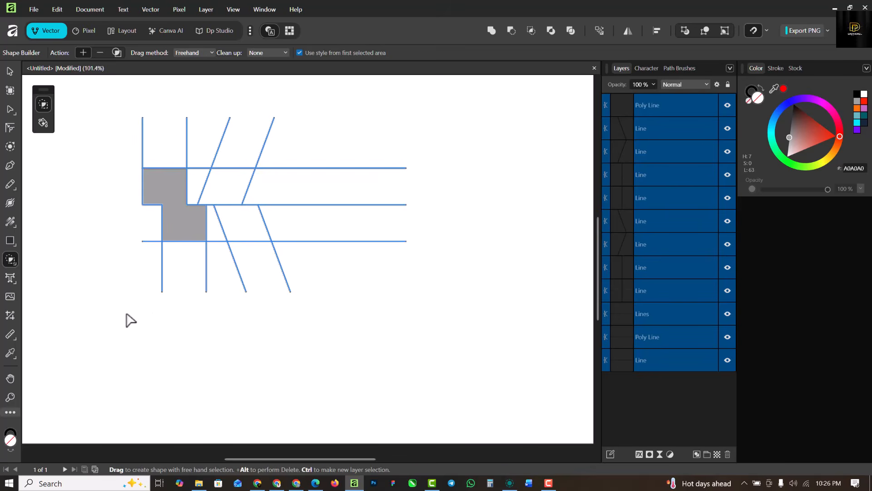
drag(230, 185, 244, 237)
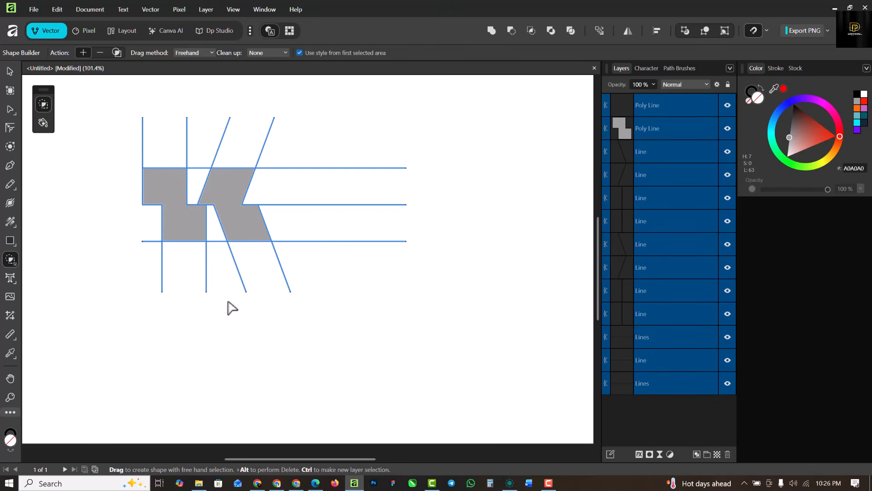
Step: Move the two filled shapes together out of the construction lines to the empty area at their lower right
click(10, 71)
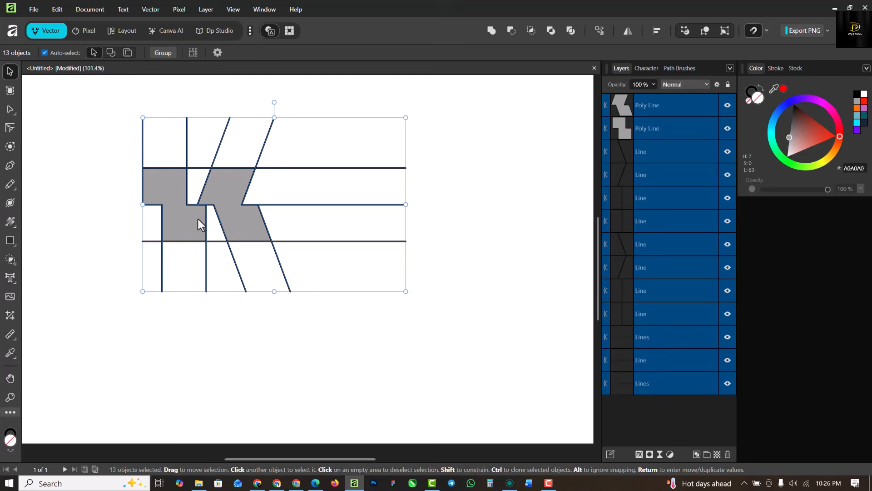
click(151, 175)
shift+click(224, 186)
drag(223, 187, 486, 331)
click(530, 276)
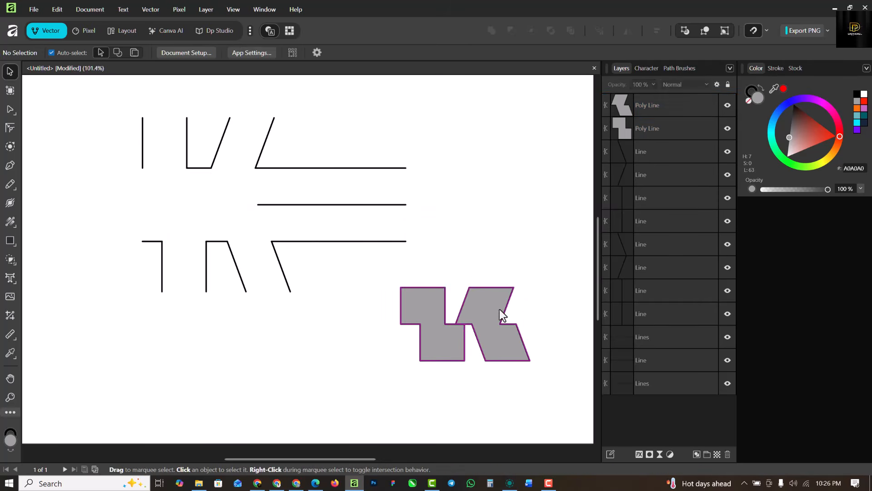
Step: Select the two filled shapes and merge them into a single shape with the Shape Builder Tool
click(475, 320)
shift+click(449, 341)
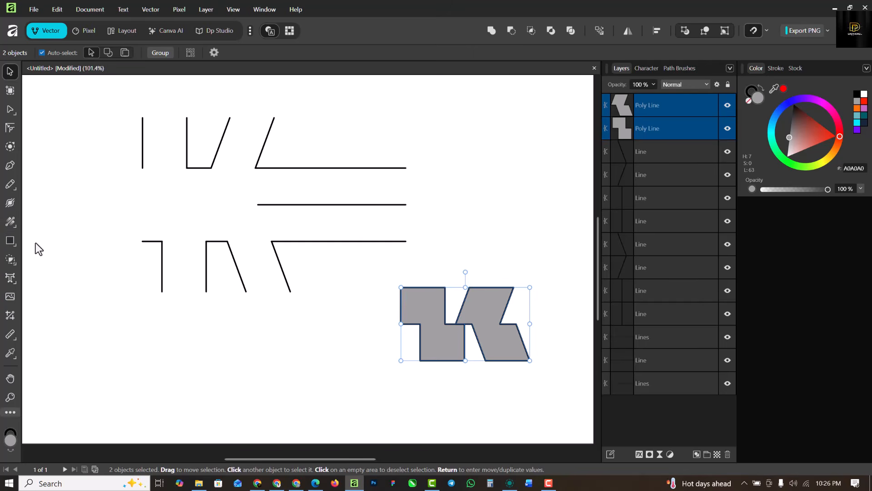
click(10, 260)
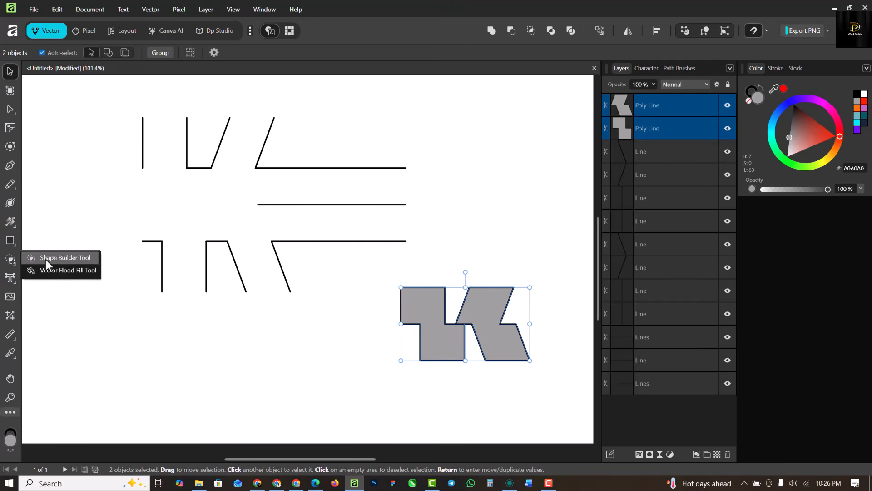
click(65, 258)
mouse_move(488, 305)
mouse_down()
mouse_move(463, 335)
mouse_move(455, 332)
mouse_up()
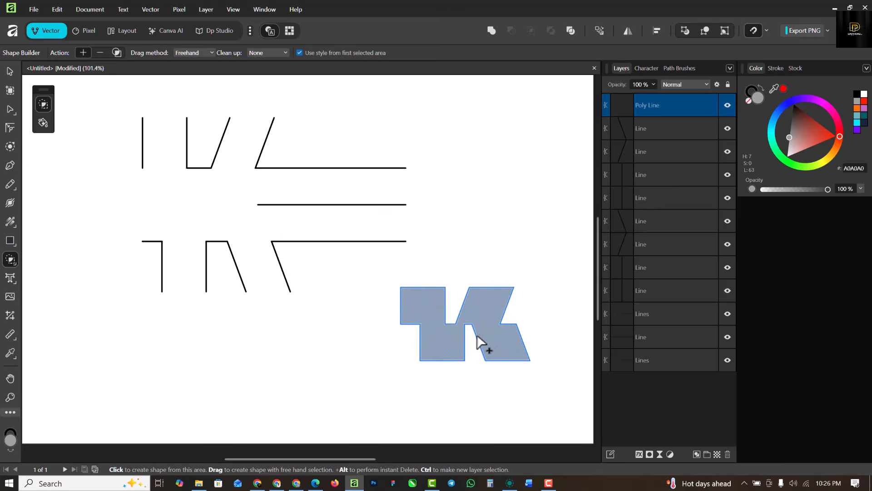
Step: Round the left corners of the merged mark's two top edges and two bottom edges to a radius of about 14.6 px
scroll(477, 334, up, 6)
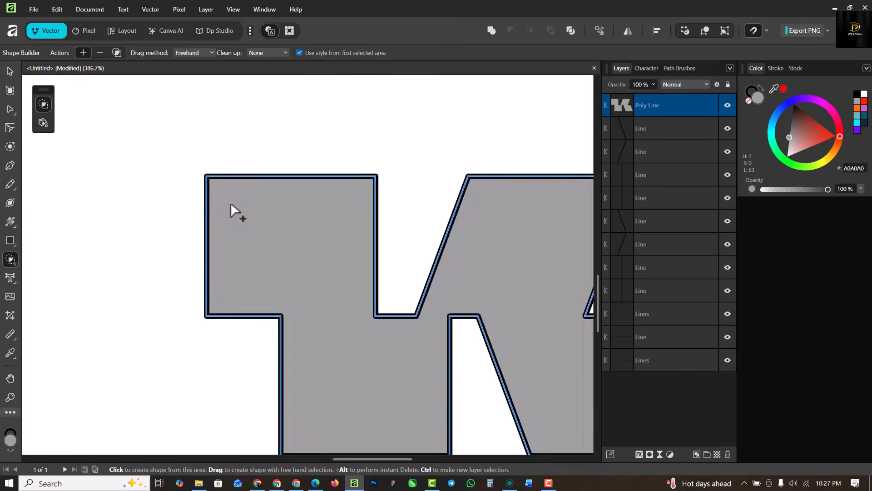
scroll(221, 193, down, 2)
click(10, 127)
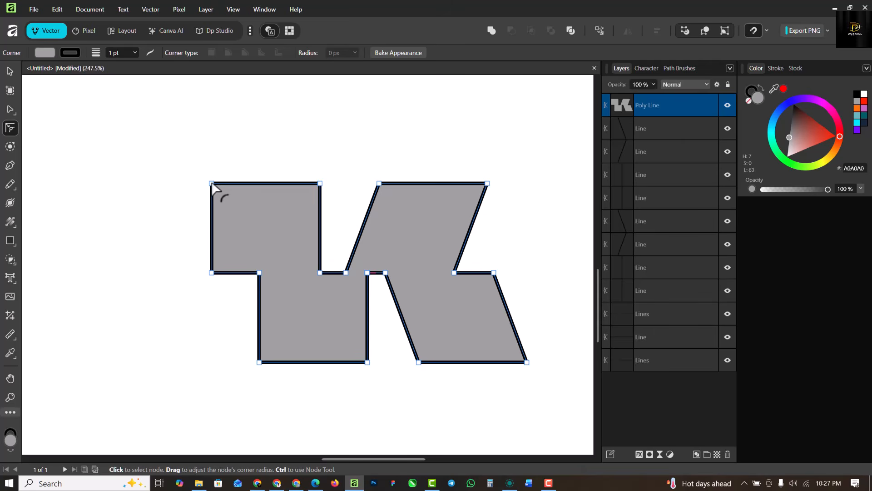
drag(213, 184, 223, 193)
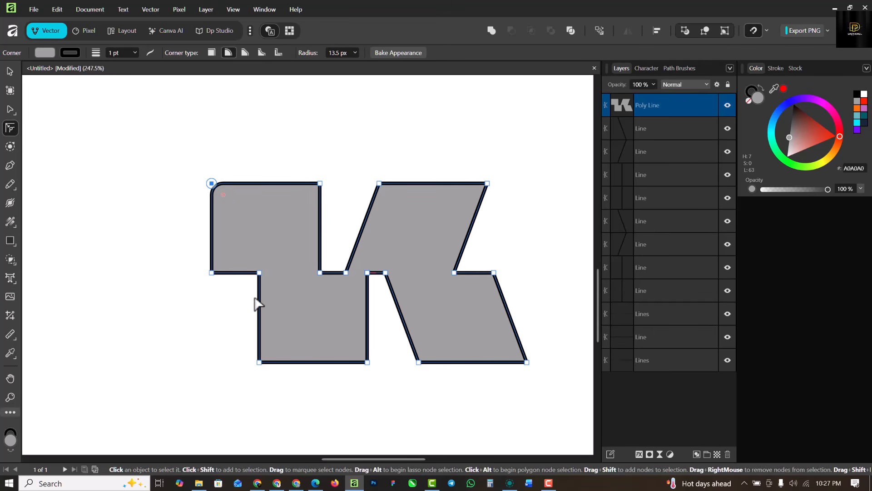
key(ctrl+z)
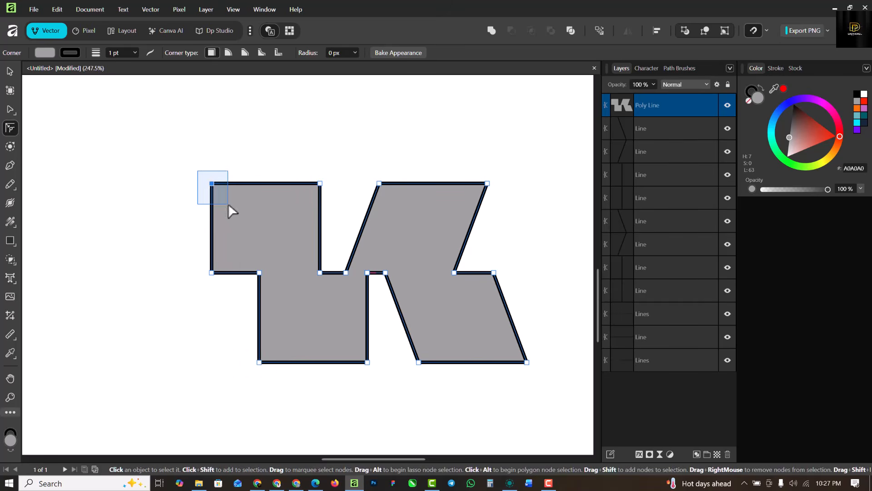
drag(228, 205, 228, 204)
drag(248, 377, 275, 355)
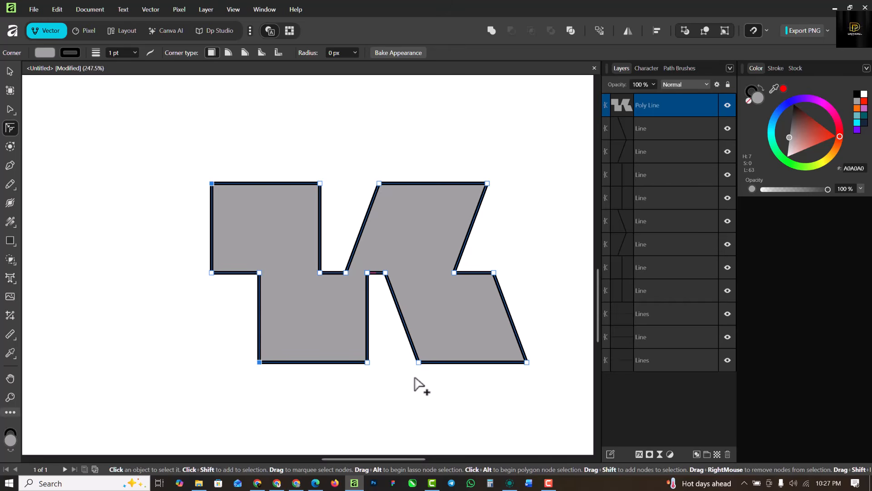
drag(415, 376, 433, 357)
drag(370, 171, 389, 193)
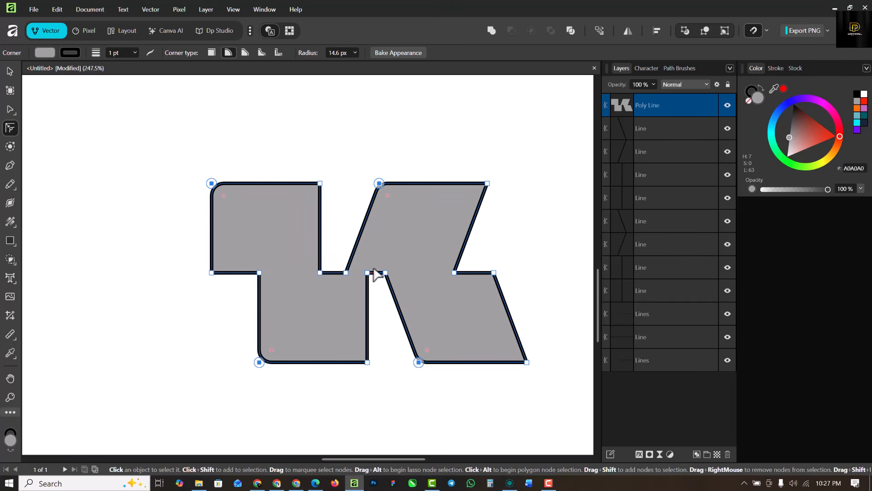
click(10, 71)
click(264, 149)
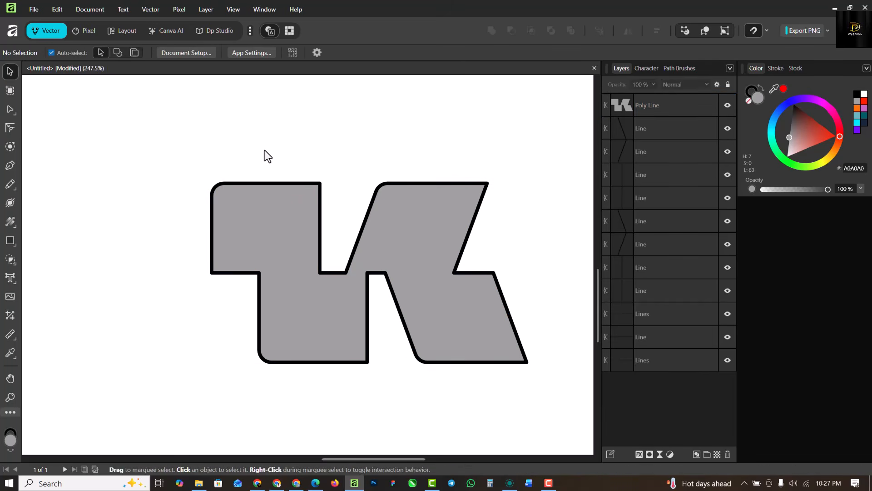
Step: Delete all the remaining construction lines and move the merged mark to the middle of the page
scroll(339, 269, down, 5)
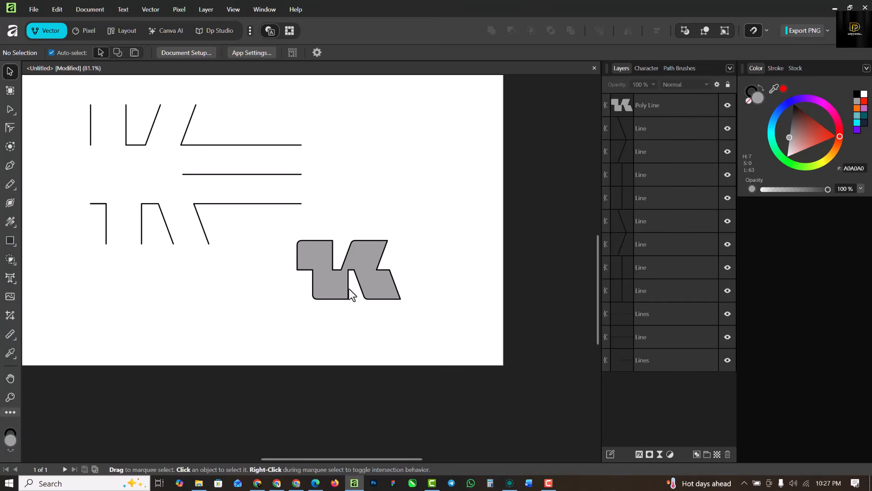
click(347, 289)
scroll(348, 288, down, 2)
drag(141, 130, 335, 285)
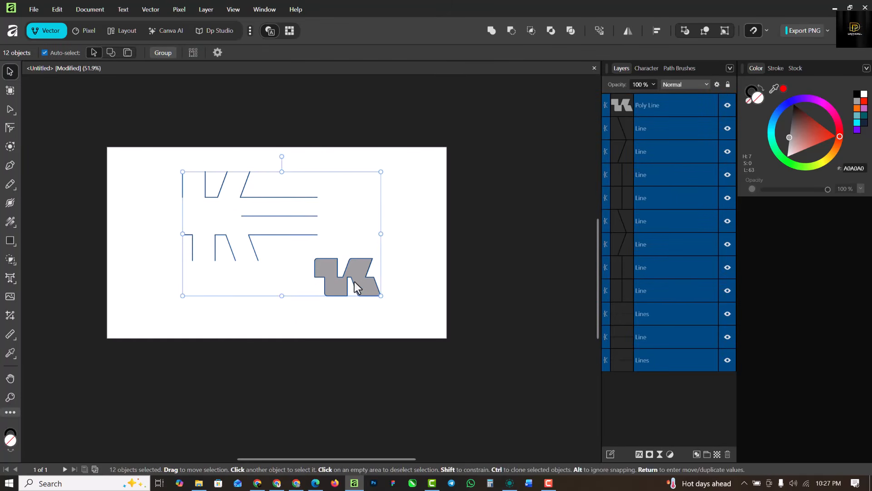
key(Delete)
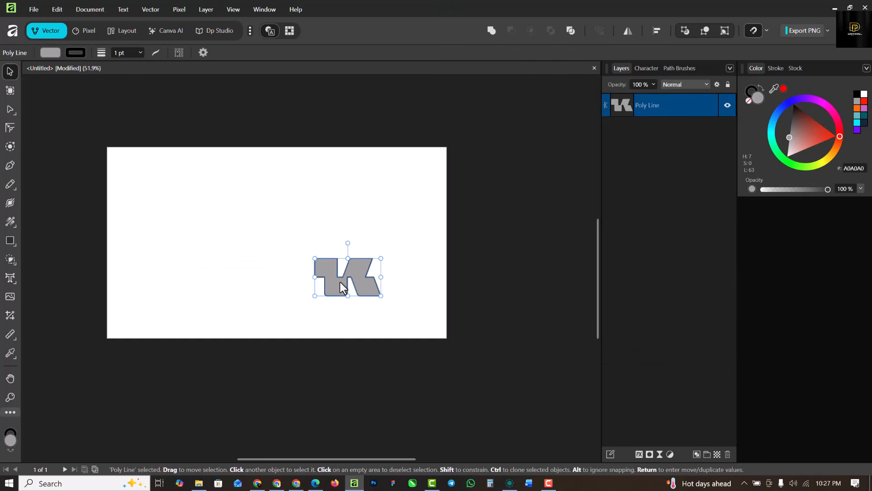
drag(347, 264, 277, 237)
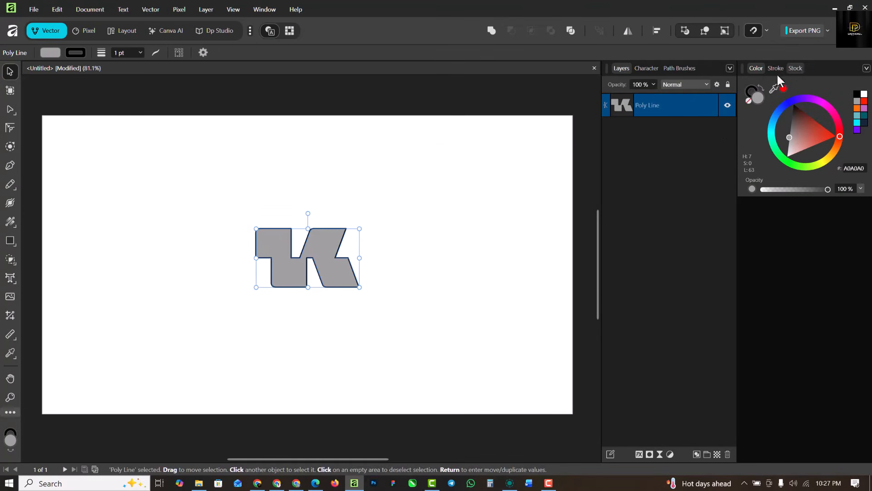
Step: Remove the mark's outline and move the mark straight up slightly above the page centre
click(754, 90)
click(749, 101)
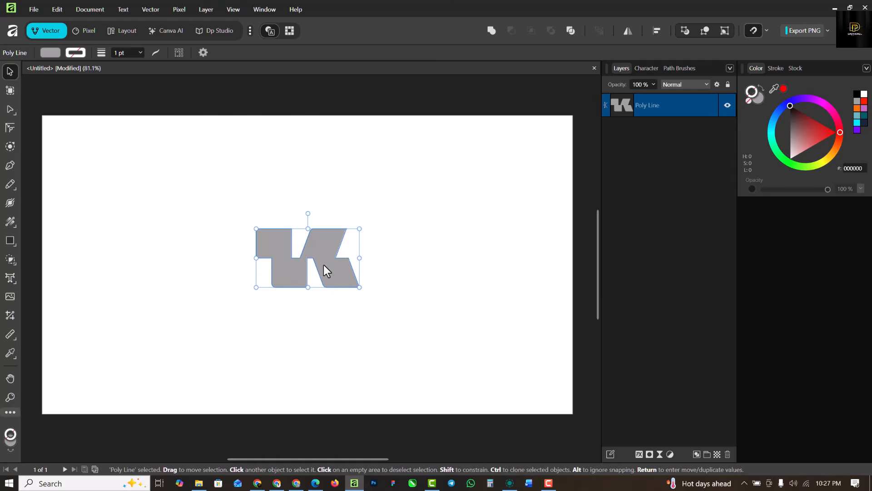
drag(324, 265, 325, 243)
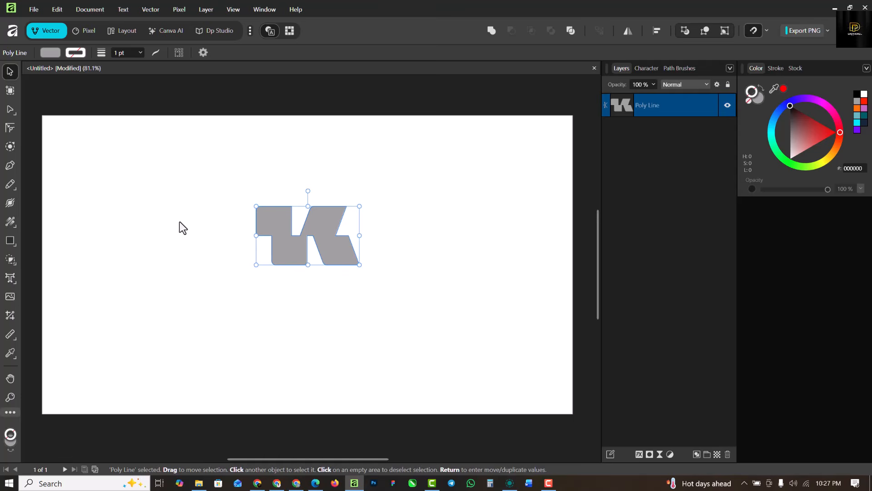
Step: Change the mark's fill to solid red C41A03, keeping it without an outline
click(757, 101)
click(761, 89)
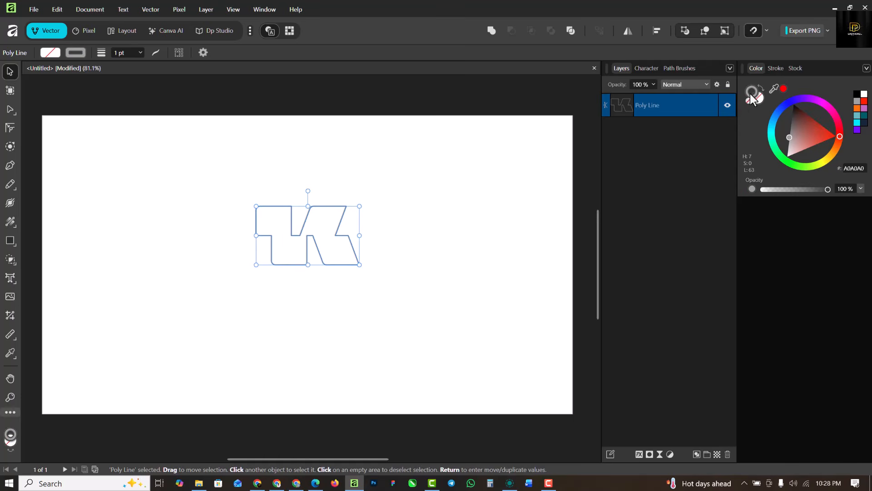
click(752, 100)
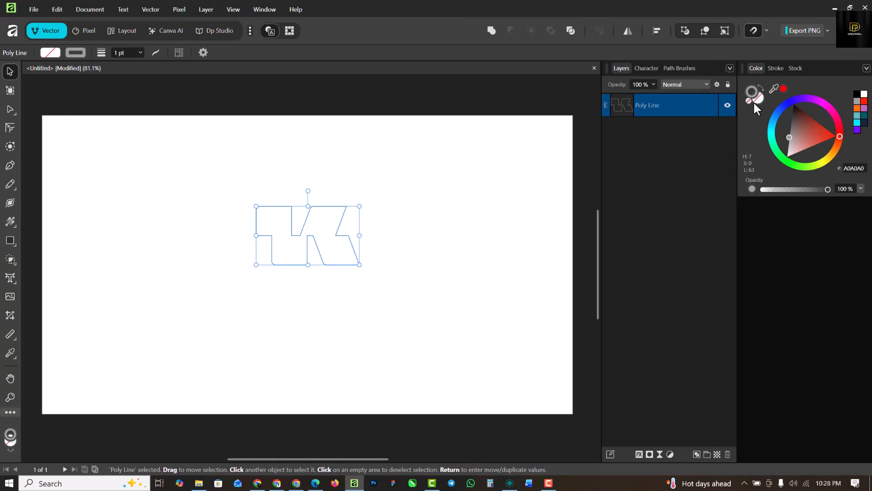
click(825, 129)
click(420, 314)
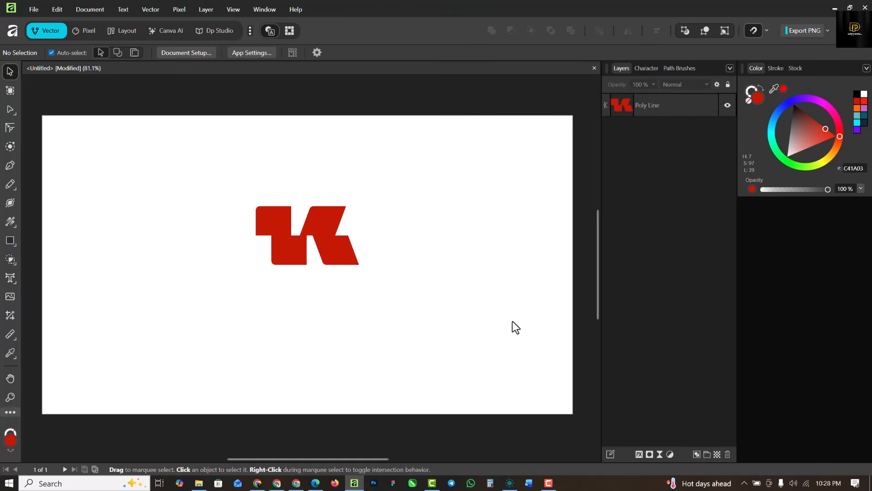
Step: Add the artistic text "KREATON" in capitals below the left edge of the red mark
click(10, 278)
click(50, 275)
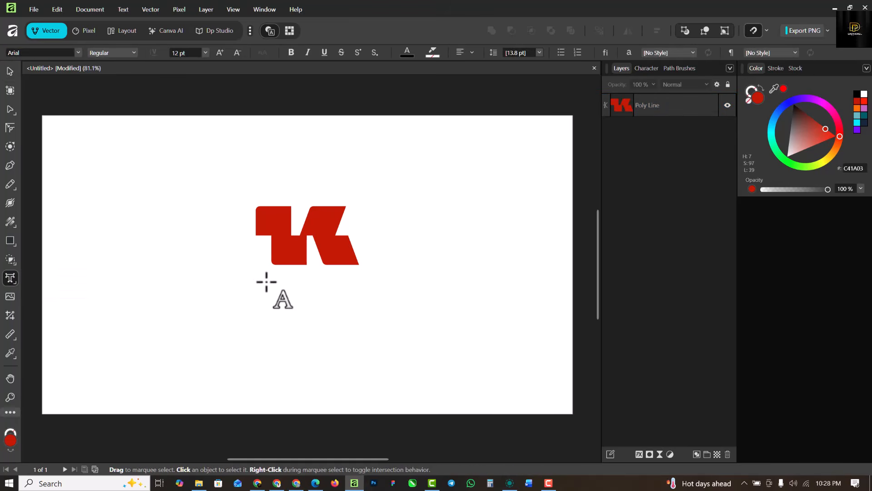
click(255, 287)
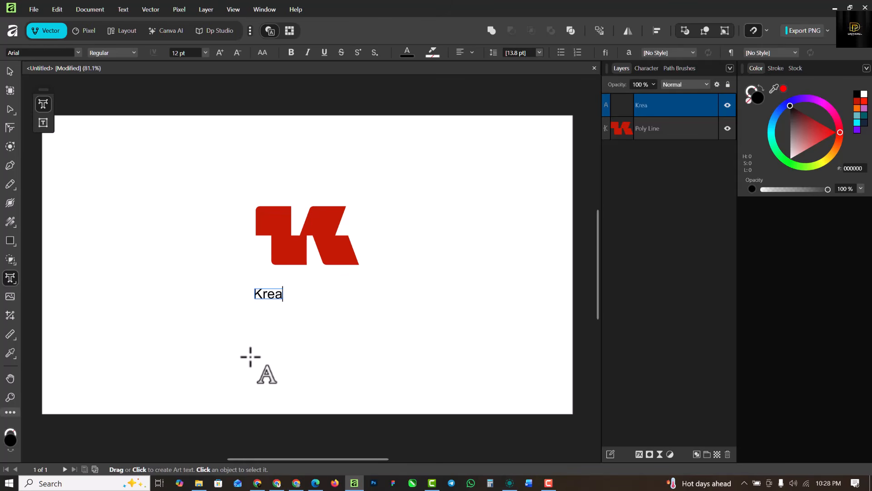
scroll(292, 302, up, 4)
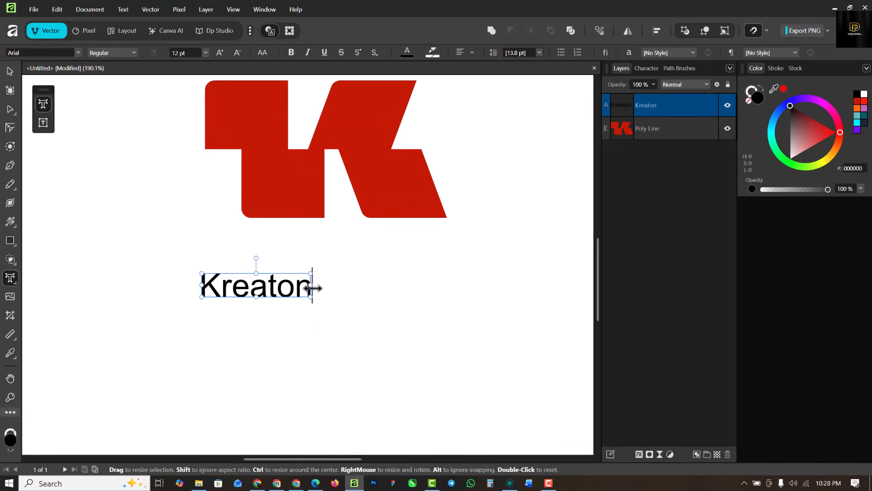
drag(313, 286, 105, 292)
text(KREATT)
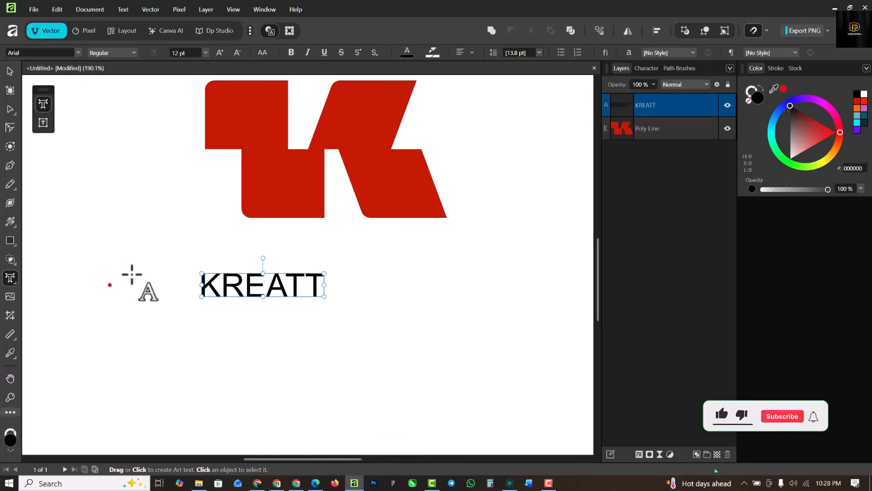
drag(326, 286, 308, 290)
text(ON)
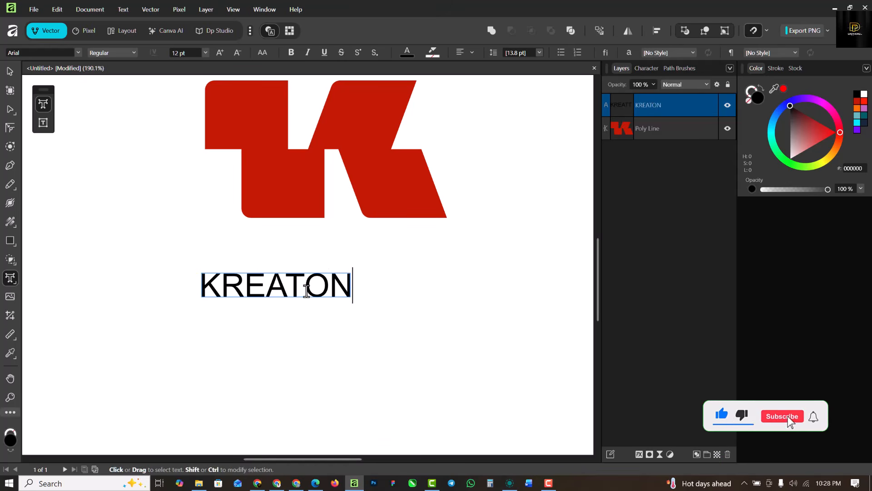
key(Escape)
Step: Enlarge the KREATON text to about 24.3 pt and move it closer beneath the mark, aligned with its left edge
scroll(320, 302, down, 1)
drag(323, 295, 436, 354)
drag(387, 315, 392, 284)
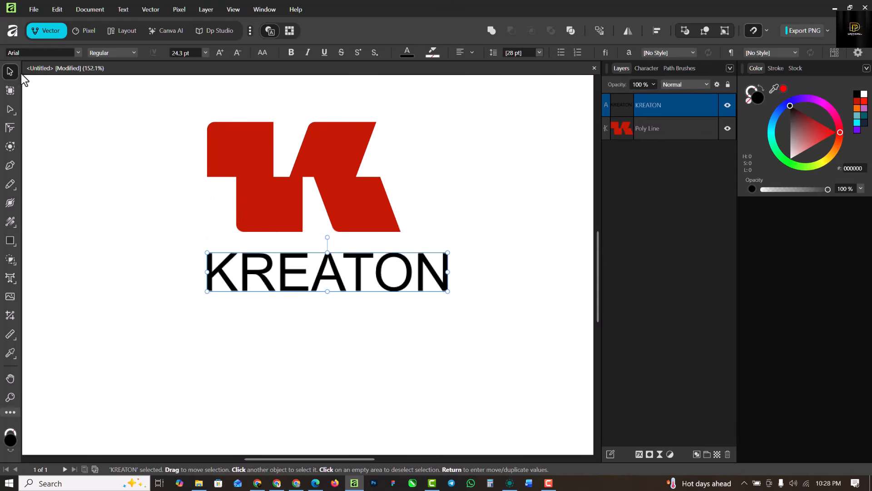
Step: Set the KREATON text's font to Mainard and scale the text down to about 16.6 pt
click(44, 52)
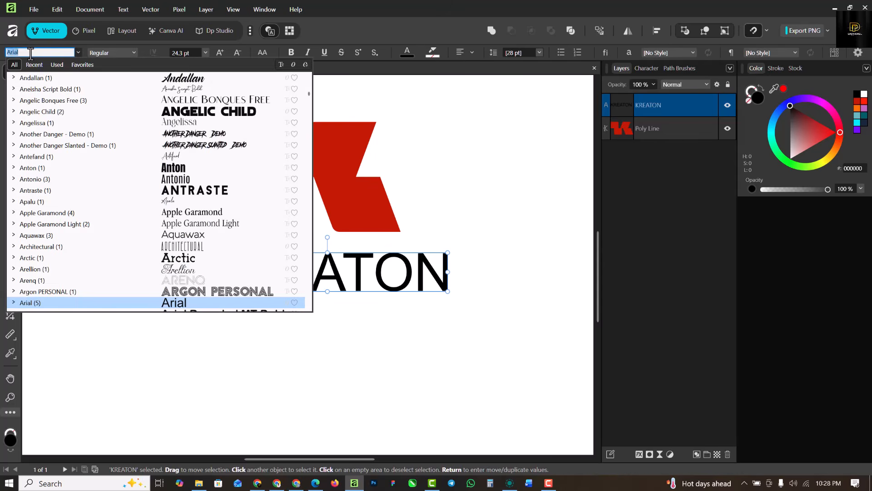
click(35, 65)
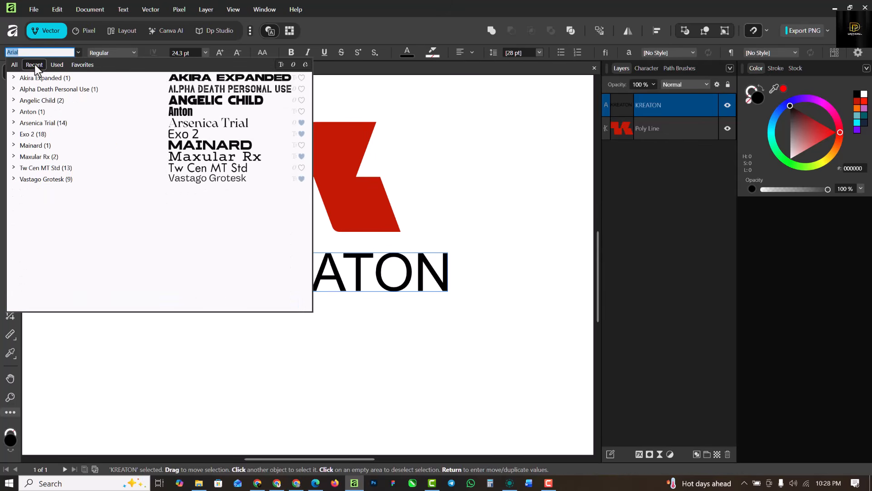
click(206, 145)
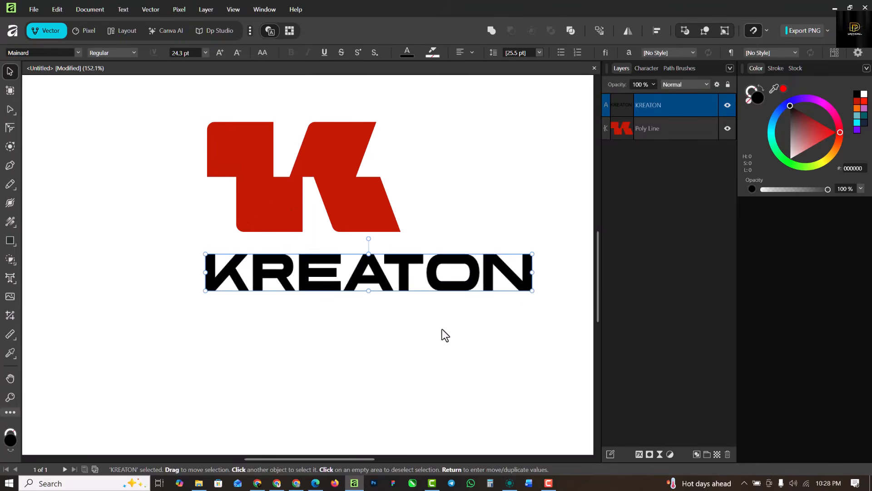
drag(533, 290, 428, 292)
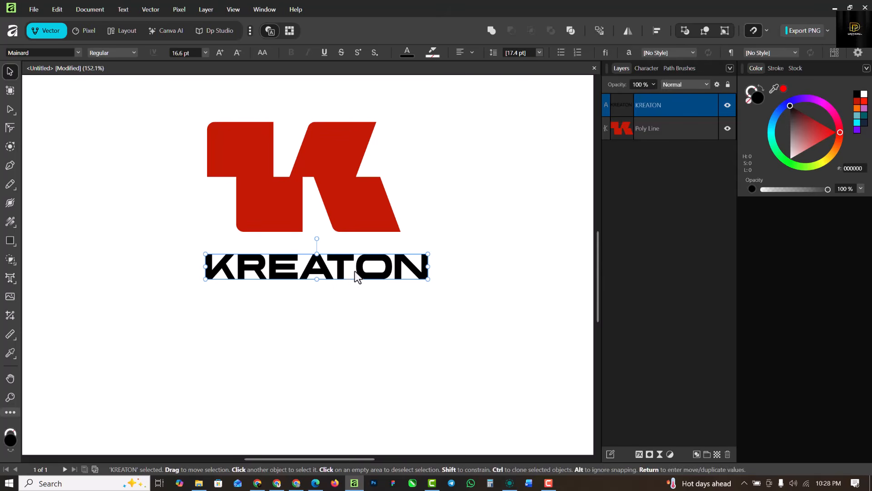
Step: Duplicate the KREATON text directly below the original
drag(356, 267, 356, 304)
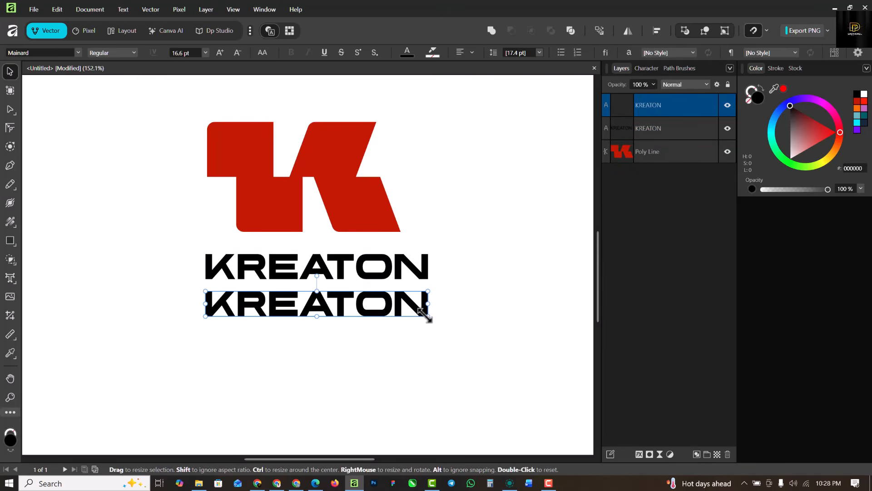